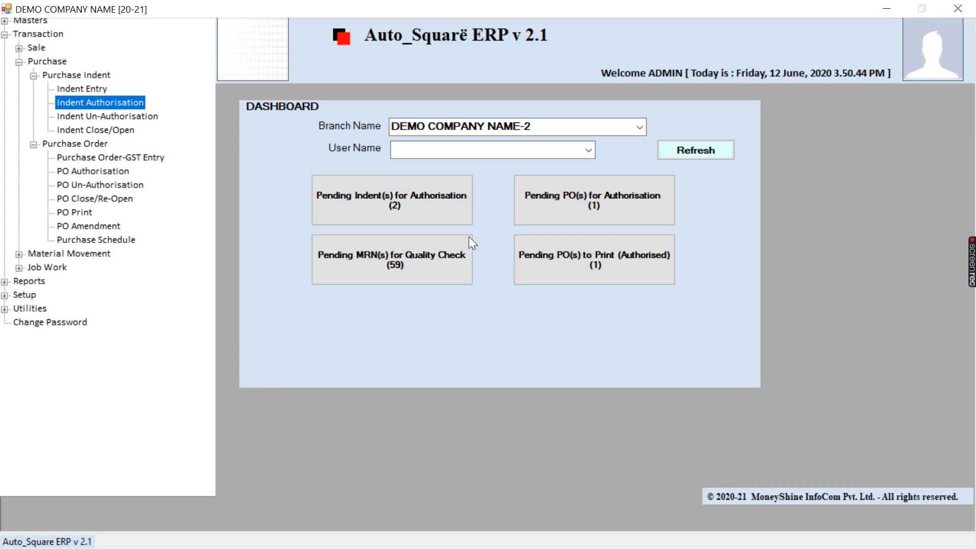
Open the pending indents for authorisation and put the indent containing CARBIDE TIP 3/4" TRIANGULAR into edit mode
left_click(362, 200)
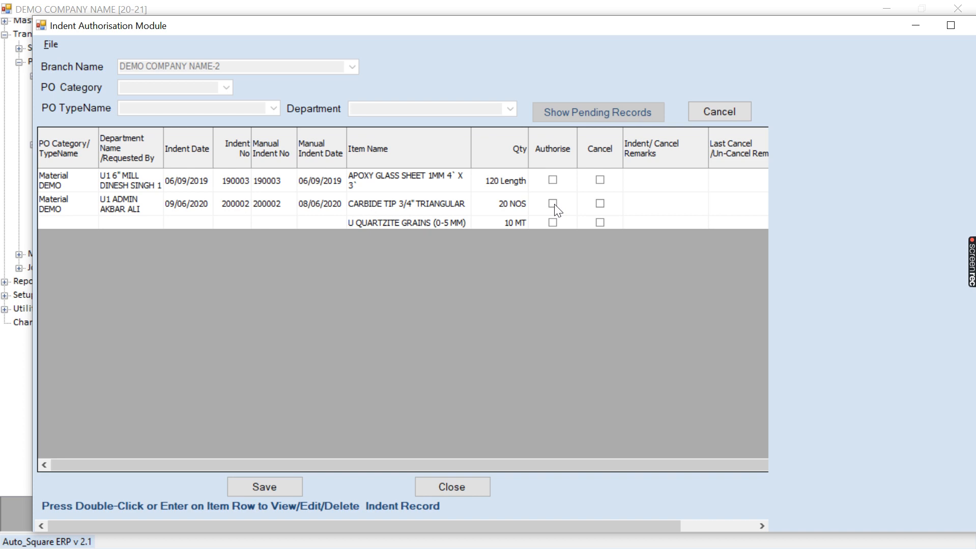
left_click(444, 203)
key("Up")
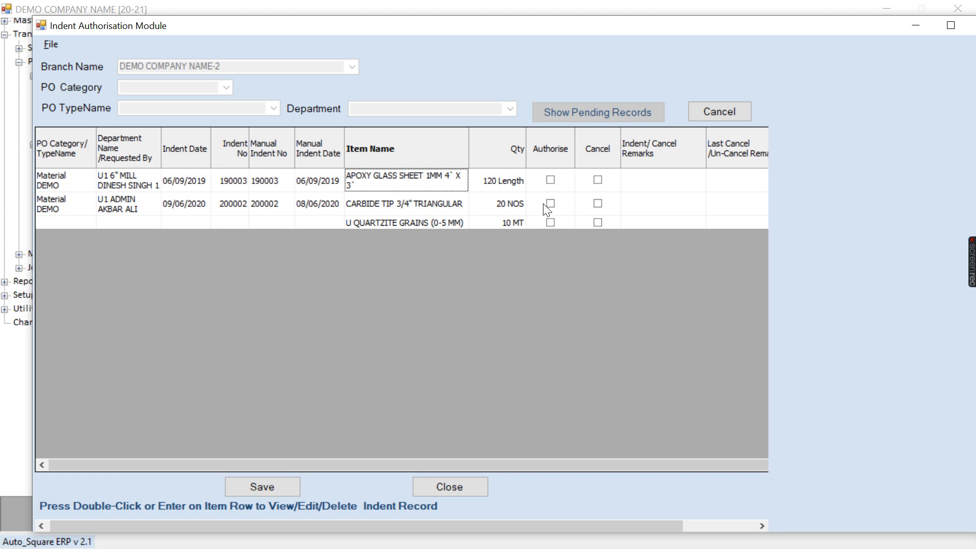
left_click(400, 205)
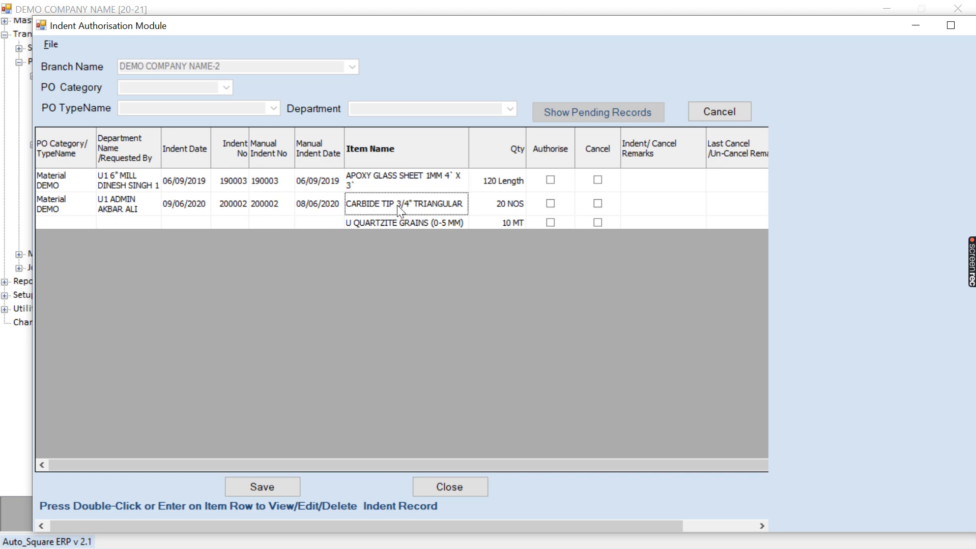
double_click(366, 205)
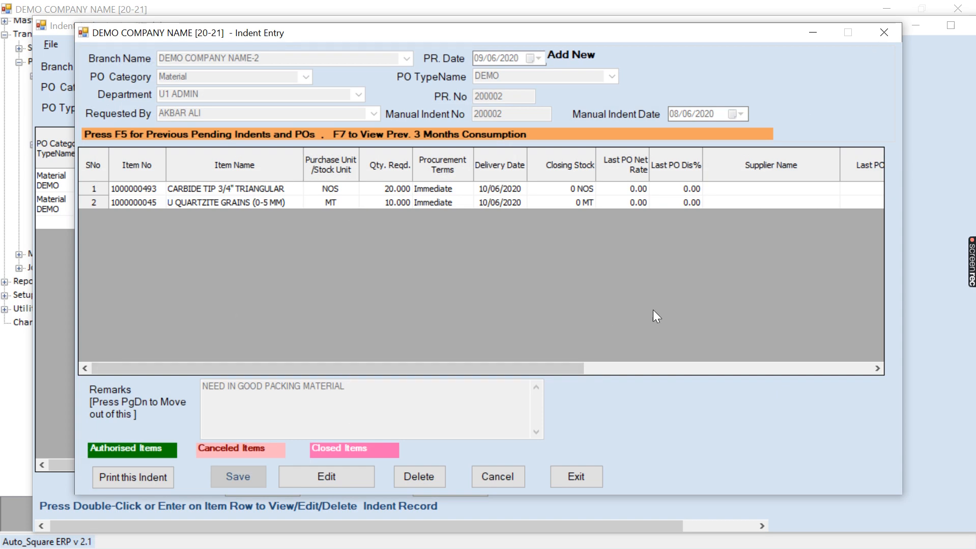
left_click(332, 479)
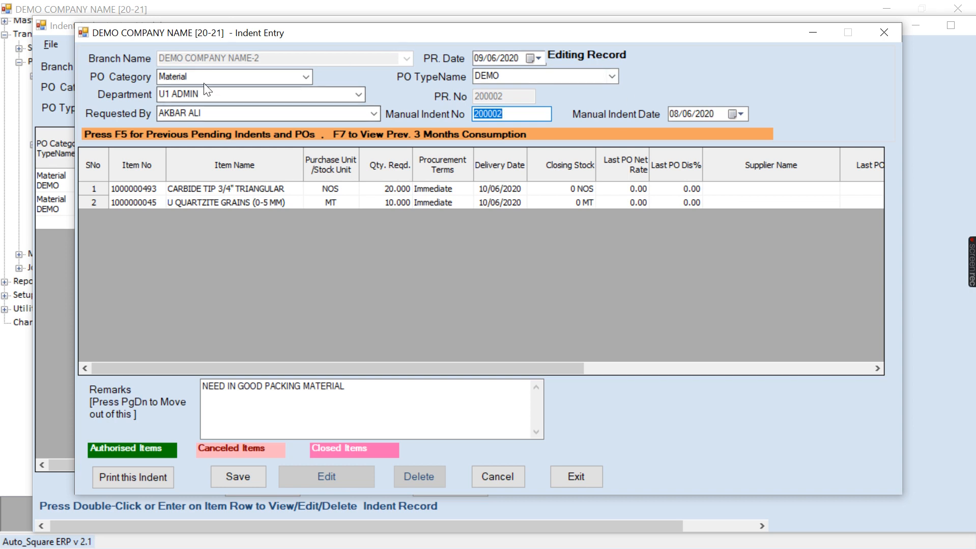
Set the required quantity of CARBIDE TIP 3/4" TRIANGULAR to 10 in the indent
left_click(204, 82)
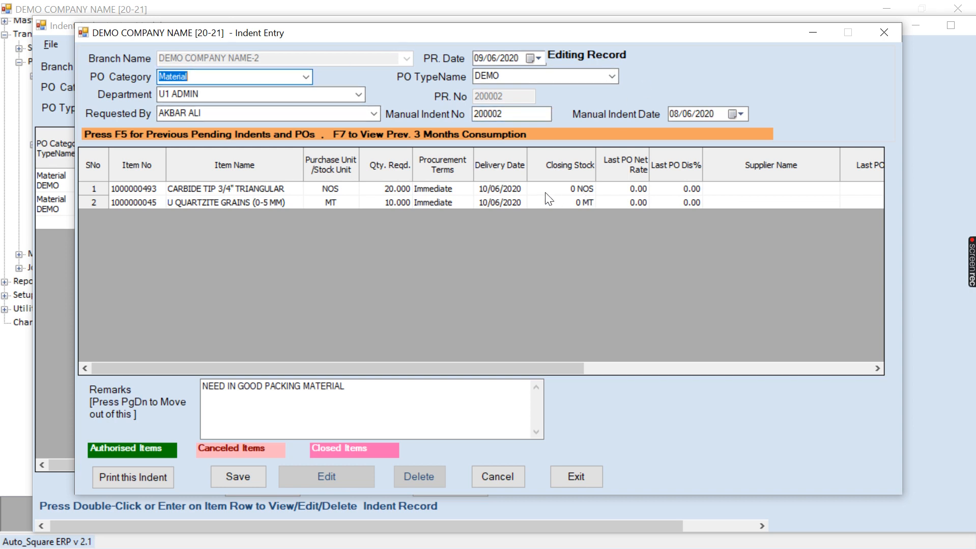
double_click(400, 190)
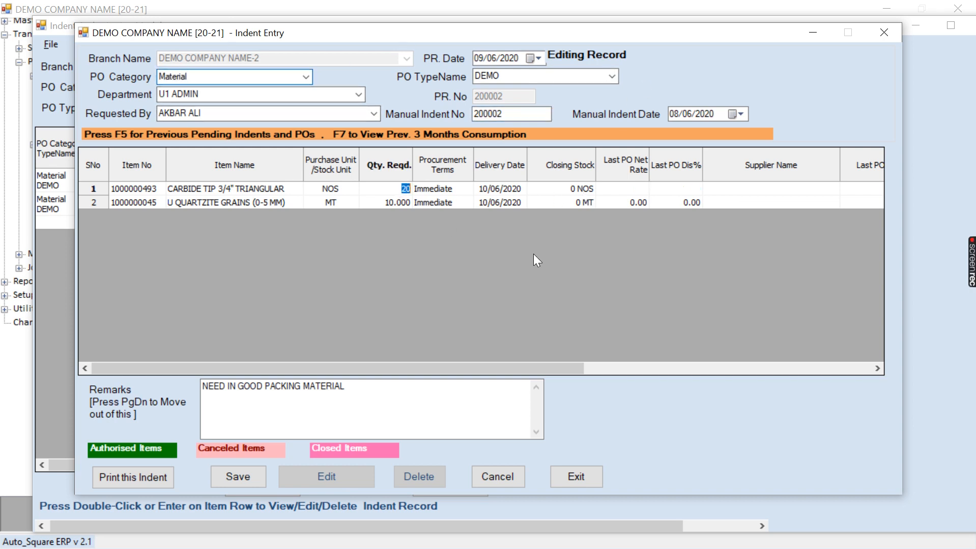
type("10")
key("Tab")
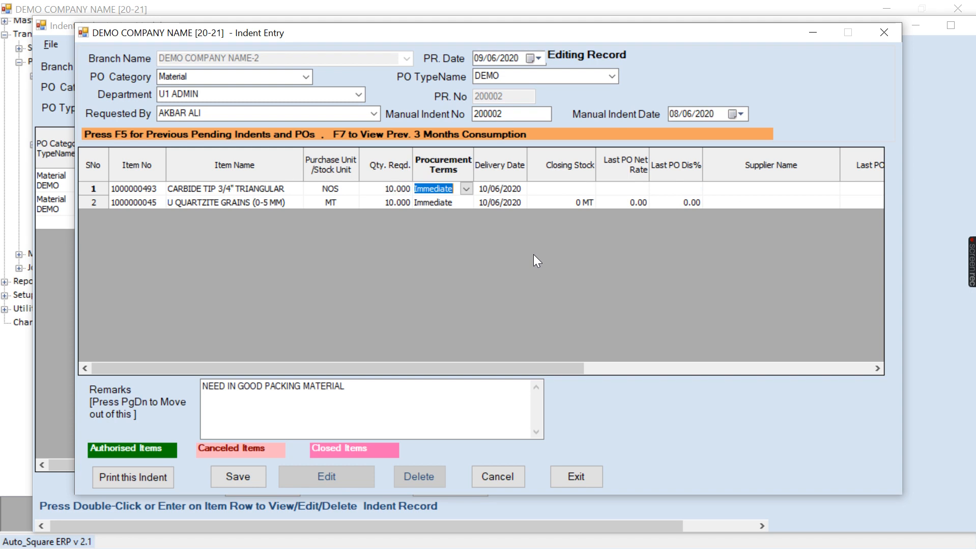
Set the procurement terms of both the CARBIDE TIP and U QUARTZITE GRAINS items to Routine
left_click(465, 190)
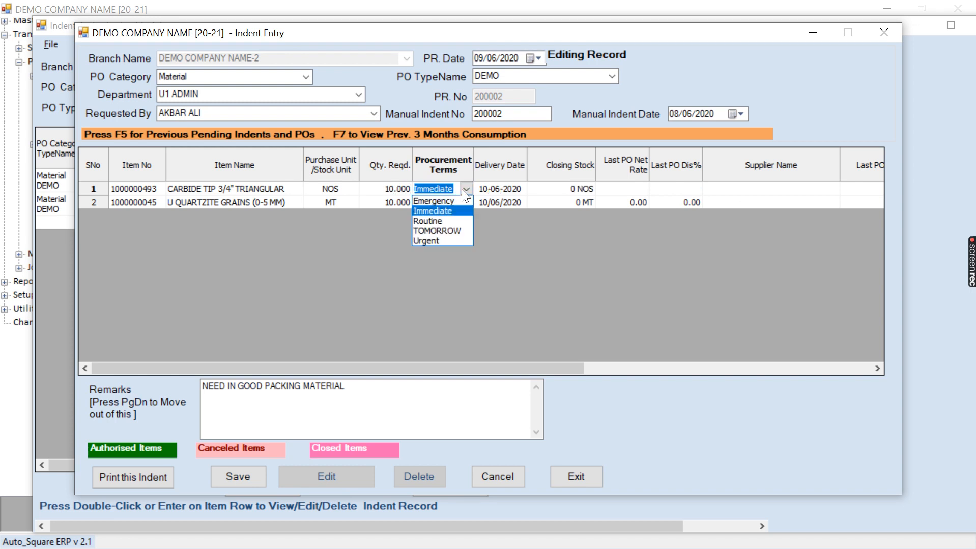
left_click(448, 217)
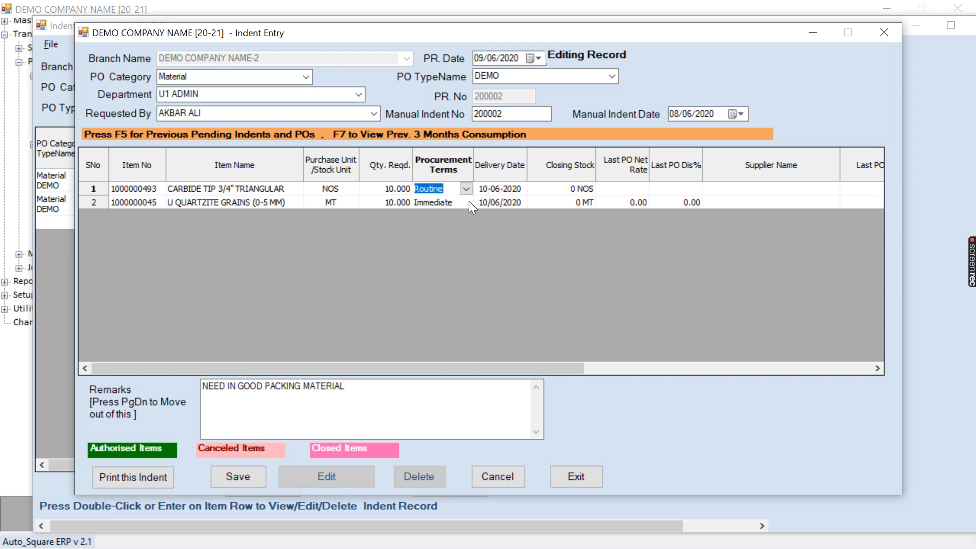
key("Return")
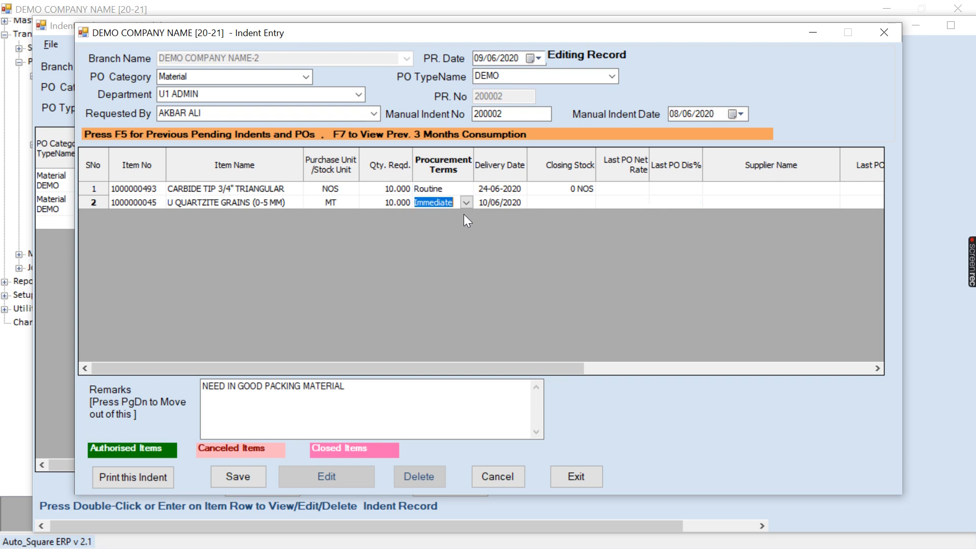
left_click(465, 204)
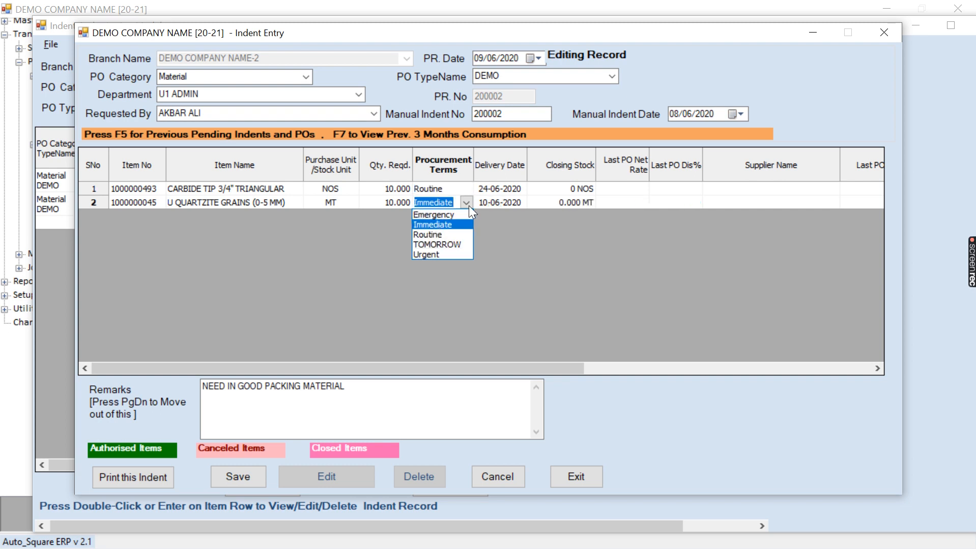
left_click(441, 233)
key("Return")
left_click(404, 397)
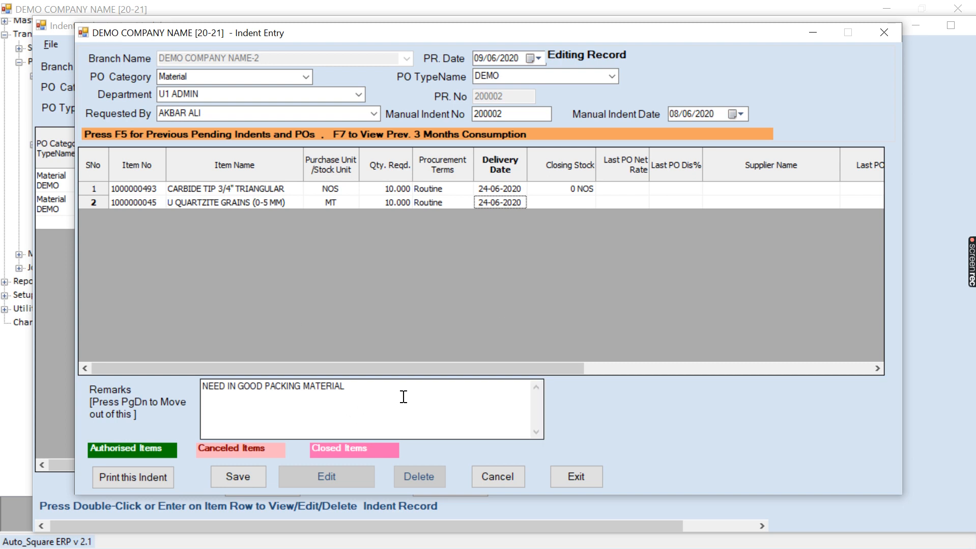
Save the edited indent without printing it and close the indent entry
left_click(239, 477)
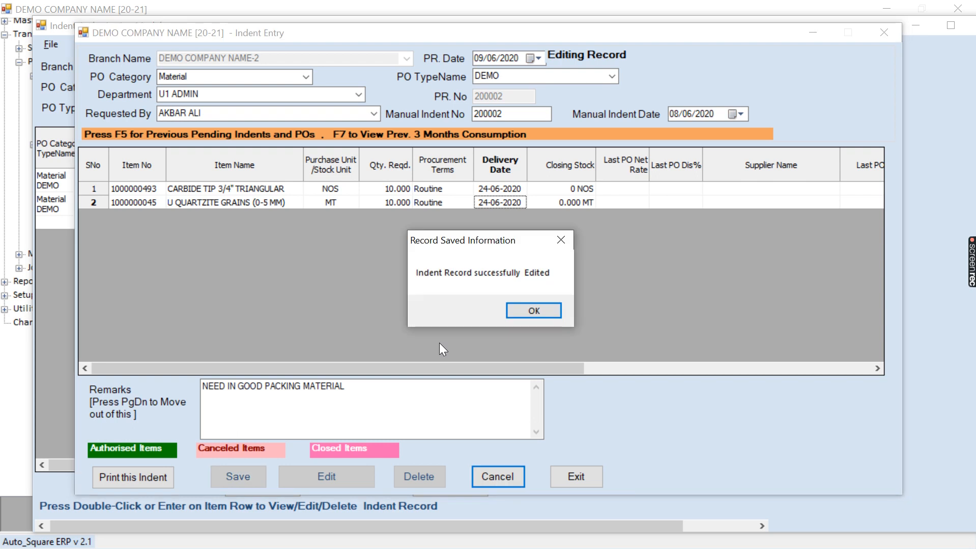
left_click(530, 315)
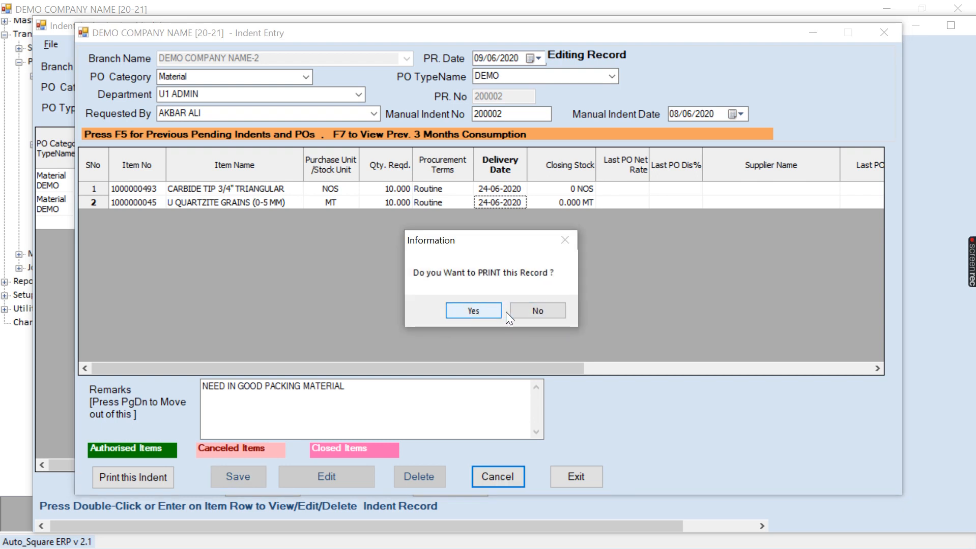
left_click(534, 308)
left_click(882, 32)
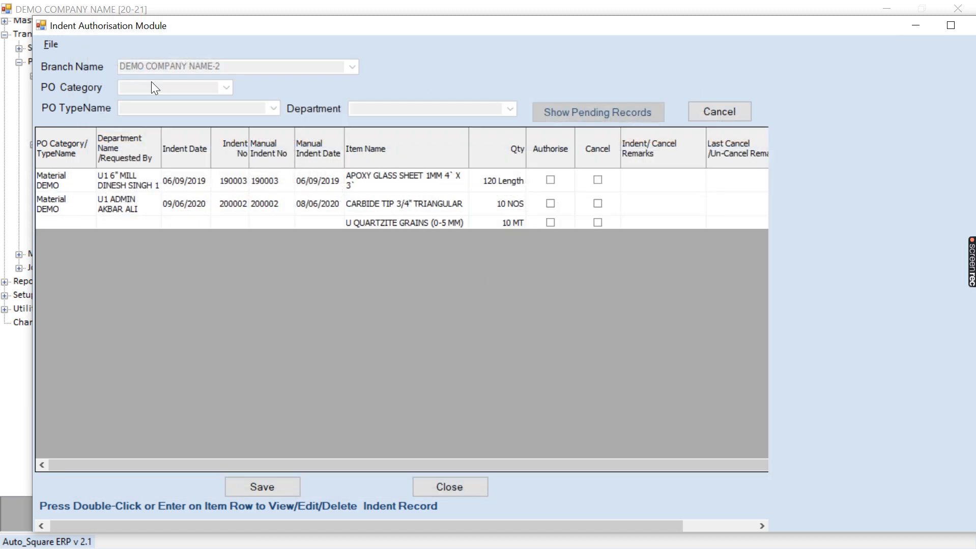
Authorise CARBIDE TIP 3/4" TRIANGULAR, cancel U QUARTZITE GRAINS (0-5 MM) with the remark NOT NEEDED, then save and close the module
left_click(549, 203)
left_click(550, 222)
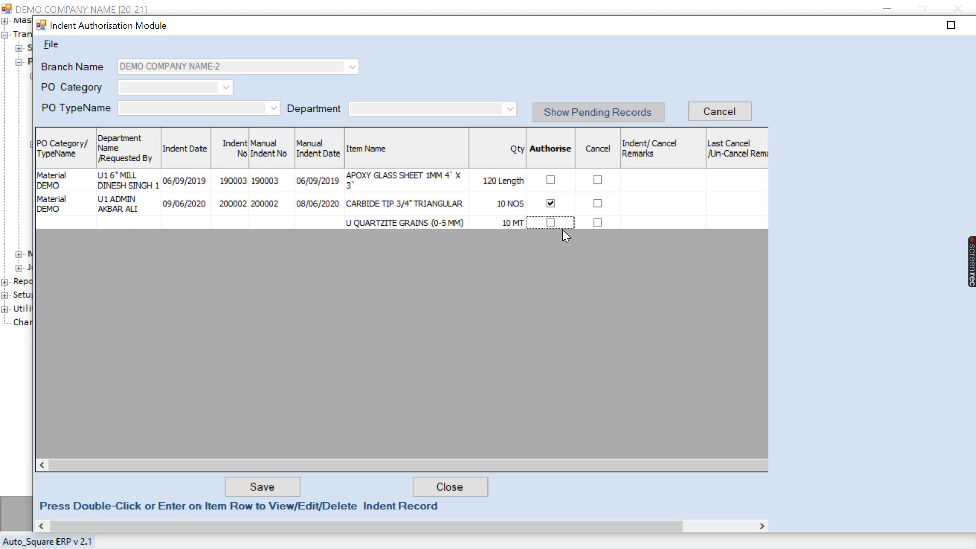
left_click(596, 226)
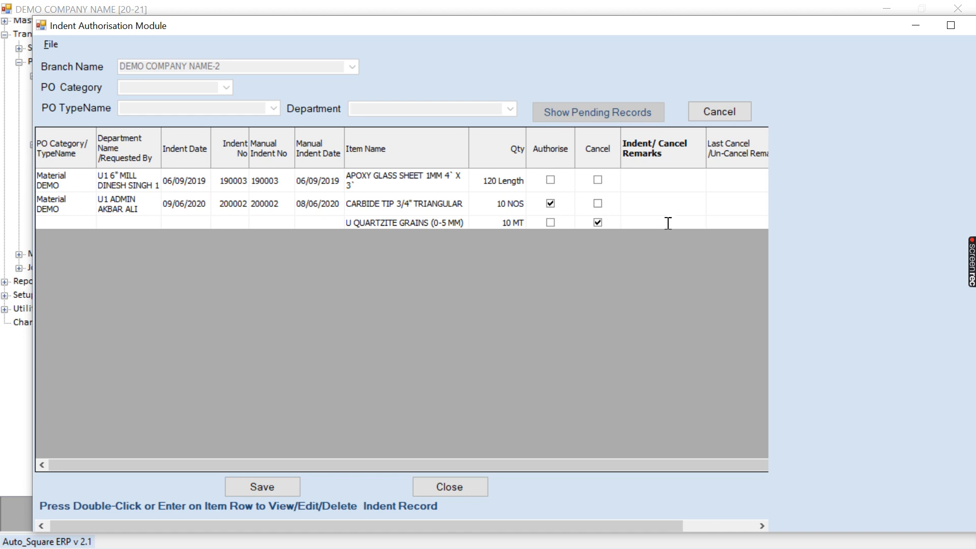
type("NOT NEEDED")
left_click(258, 489)
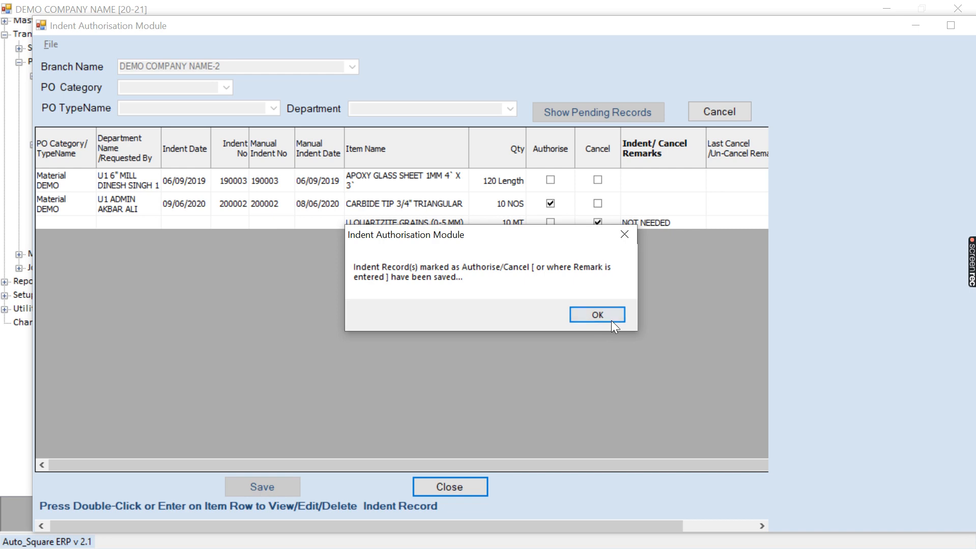
left_click(590, 314)
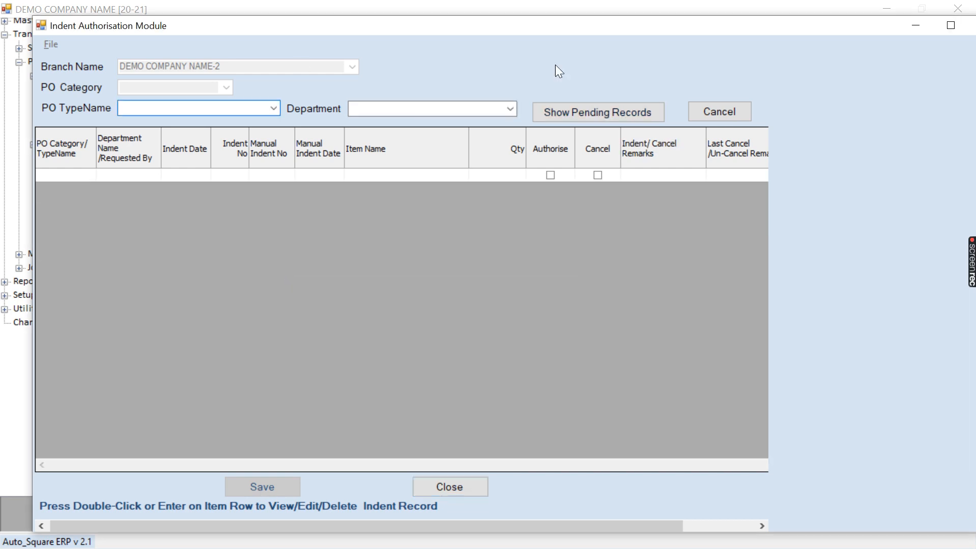
double_click(745, 28)
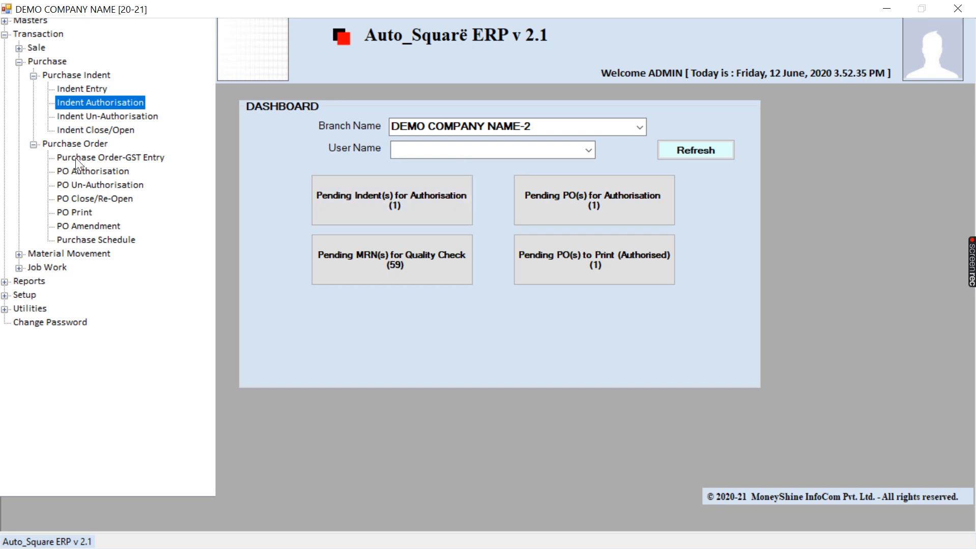
Open Indent Un-Authorisation and list the authorised Material records for all PO types and departments
left_click(89, 115)
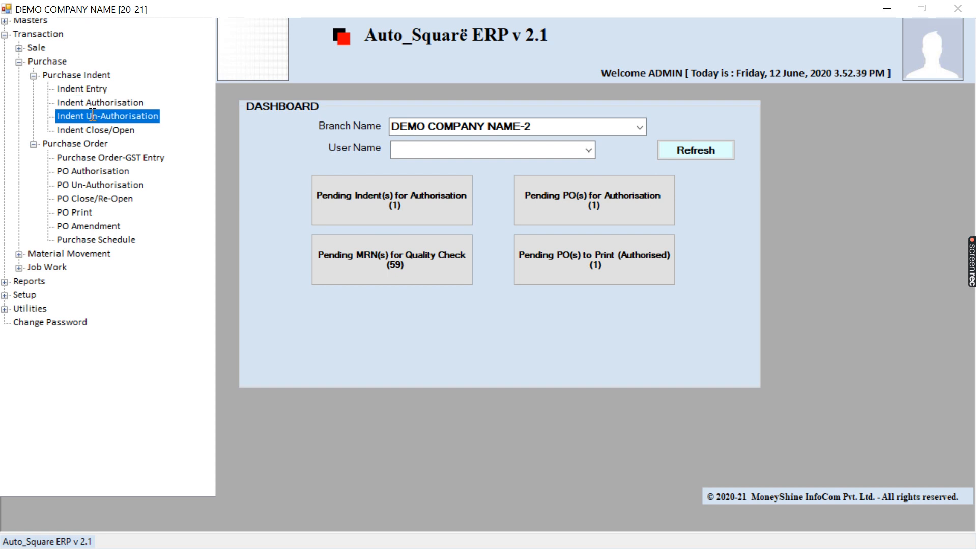
double_click(92, 115)
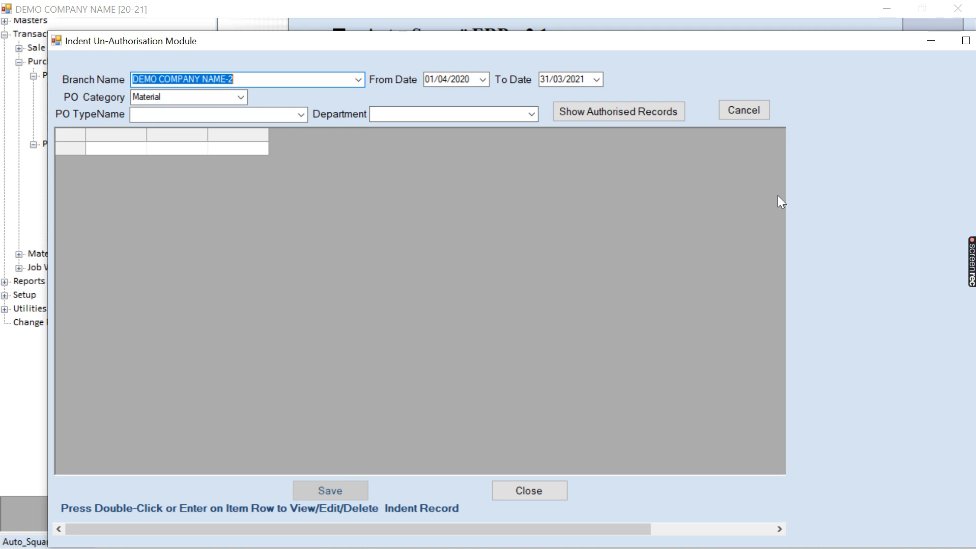
left_click(300, 115)
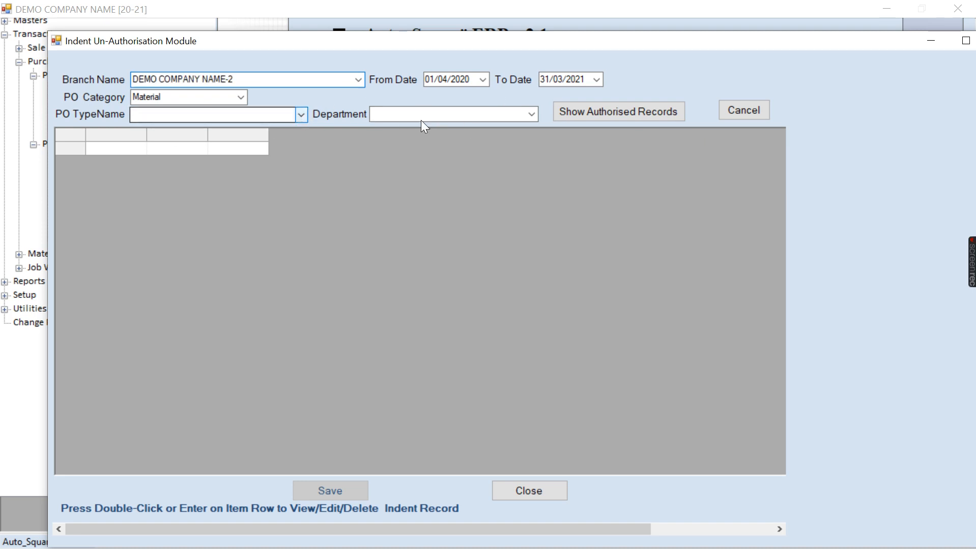
left_click(532, 113)
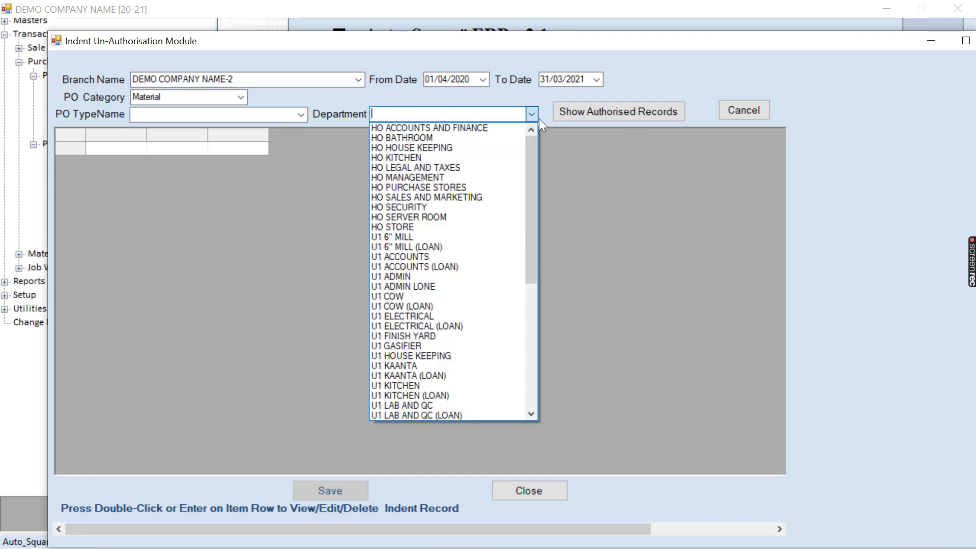
left_click(537, 116)
left_click(616, 108)
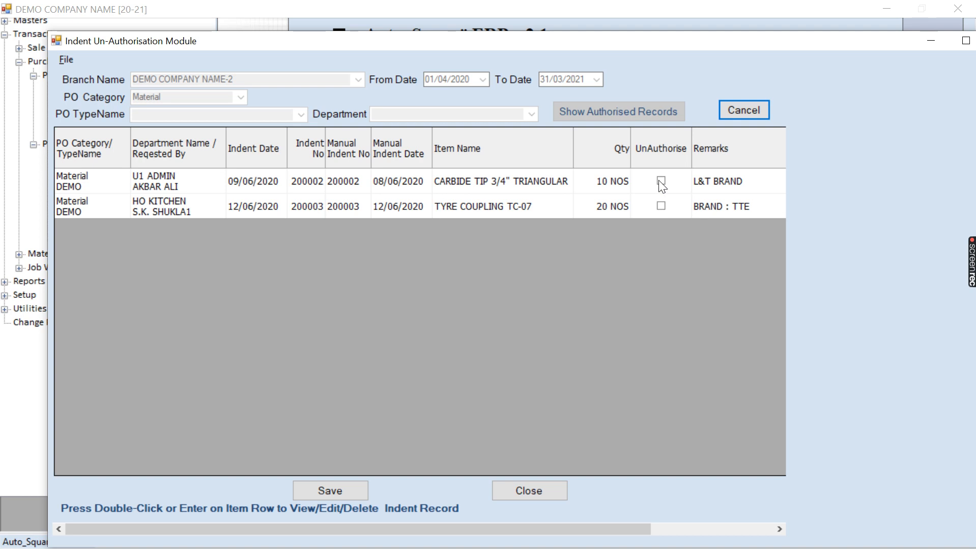
Un-authorise the TYRE COUPLING TC-07 indent, save the change and close the module
left_click(660, 206)
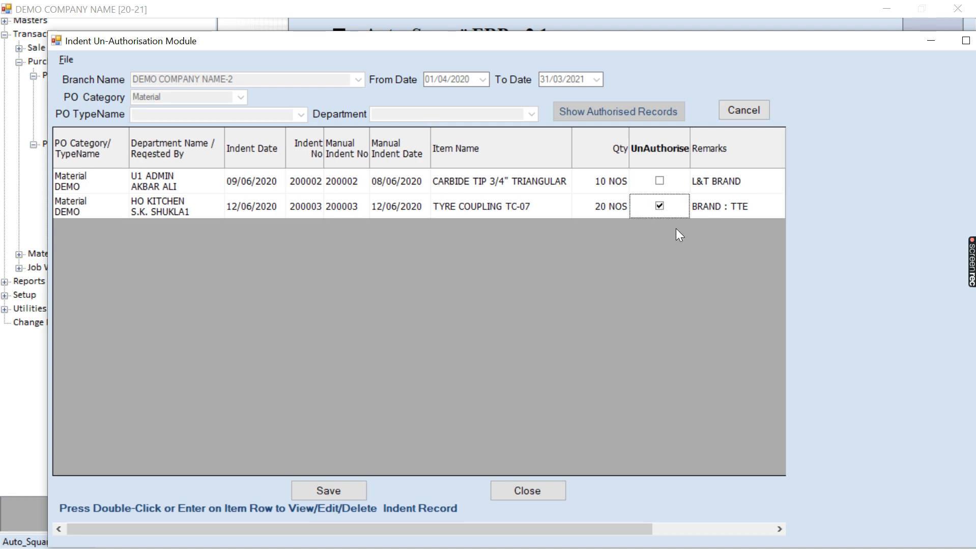
left_click(324, 491)
left_click(581, 307)
left_click_drag(844, 44, 732, 48)
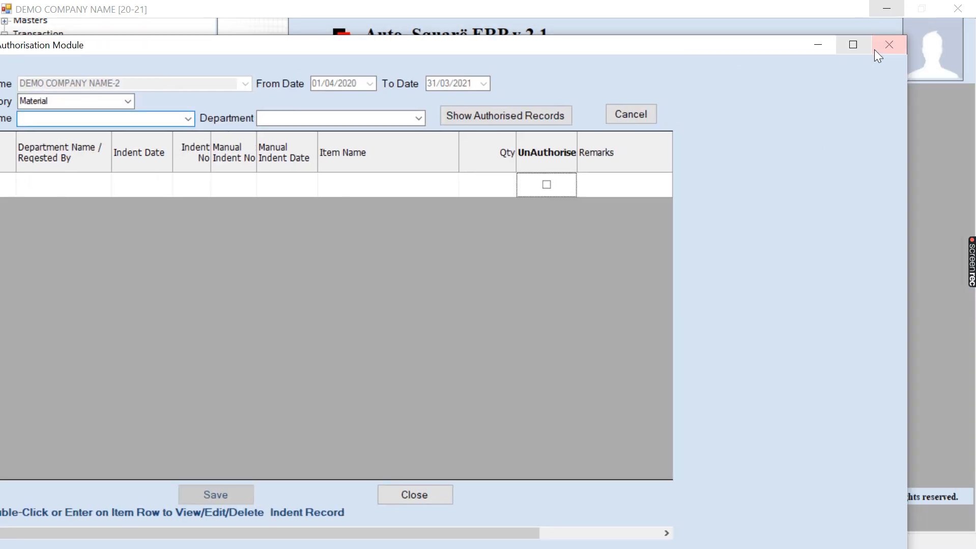
left_click(891, 44)
Open Indent Authorisation and list the pending Material indents
left_click(131, 101)
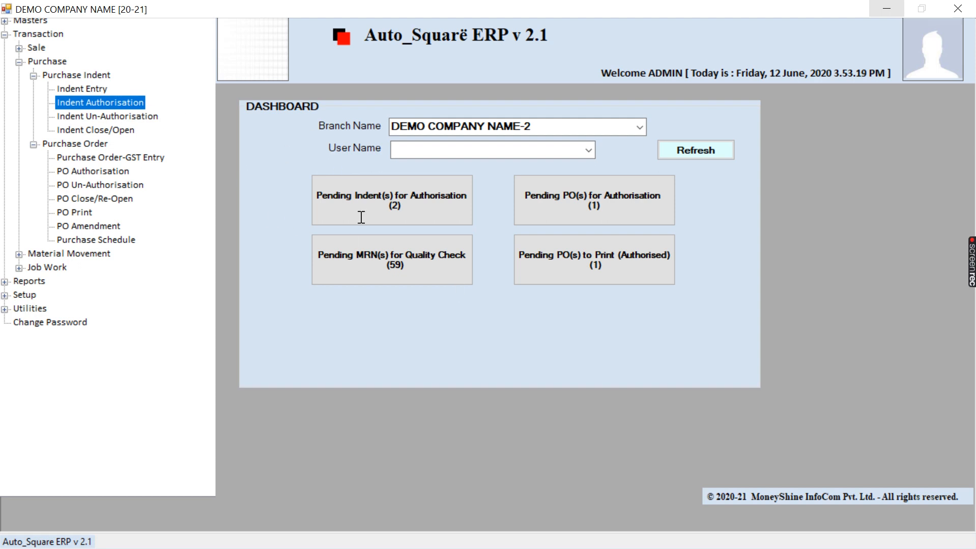
left_click(405, 214)
left_click(611, 112)
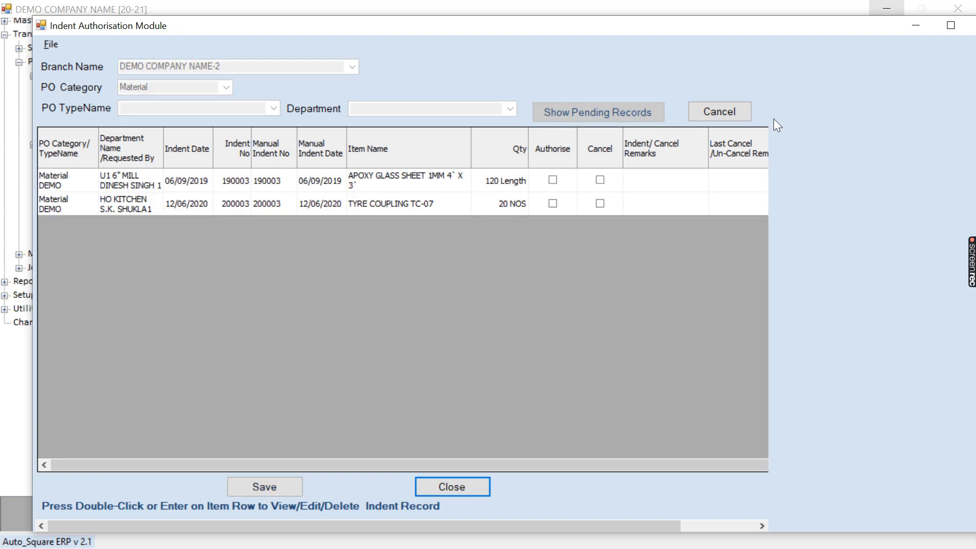
Authorise the TYRE COUPLING TC-07 indent, save it and close the authorisation module
left_click(553, 203)
left_click(262, 487)
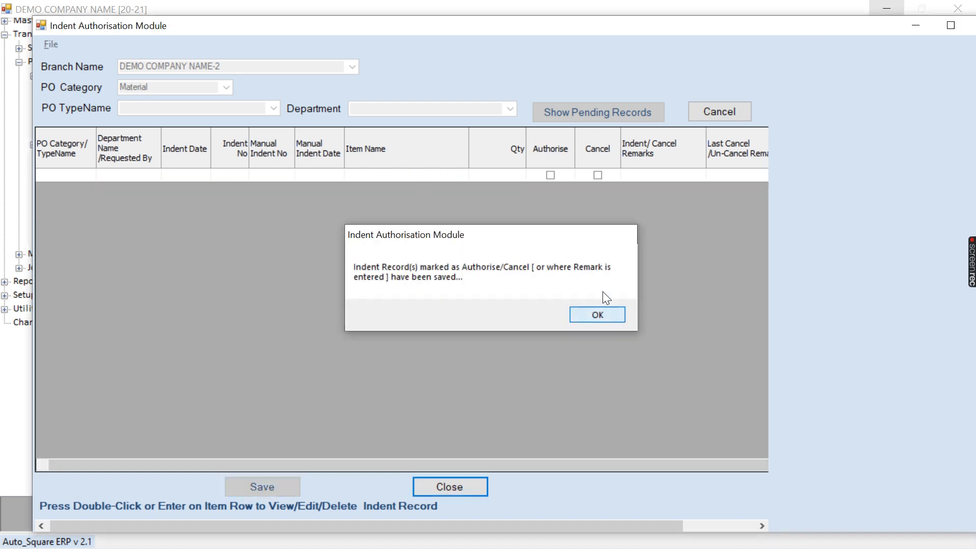
left_click(597, 314)
left_click_drag(809, 24, 708, 32)
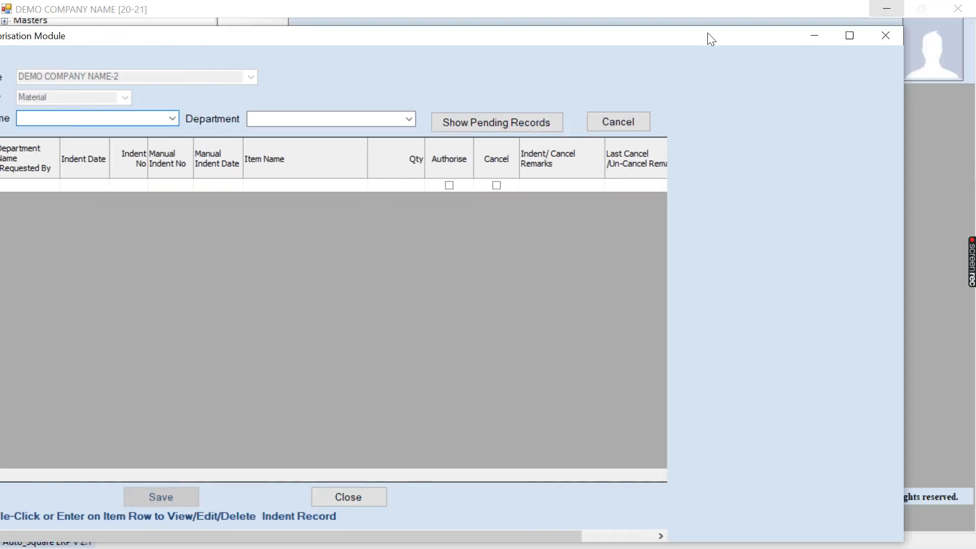
left_click(887, 38)
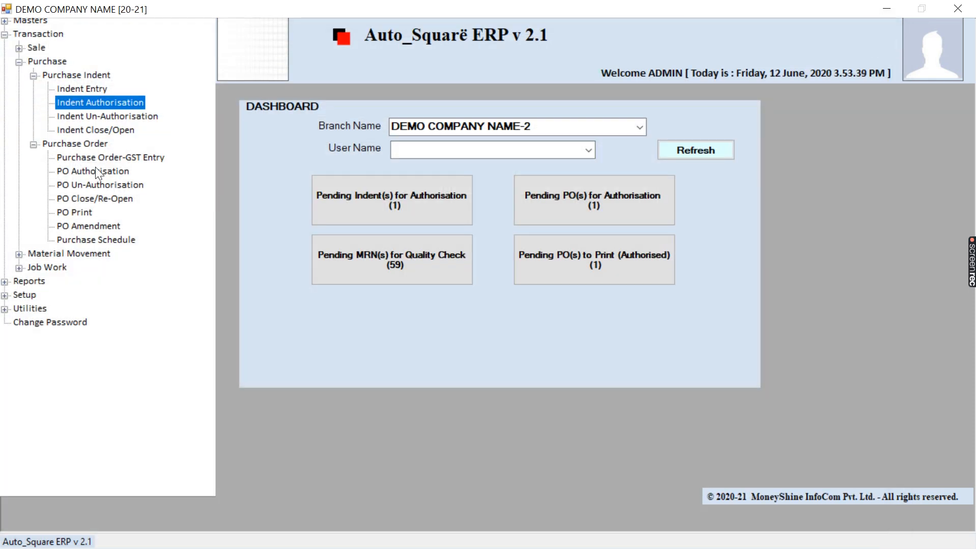
Open Indent Close/Open for pending (open) indents and list the open Material records
left_click(92, 132)
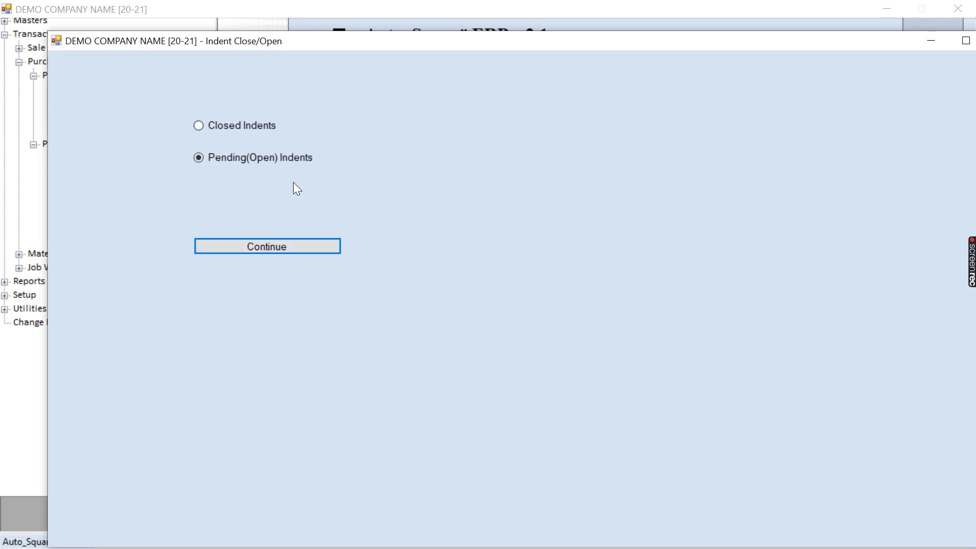
left_click(289, 246)
left_click(630, 113)
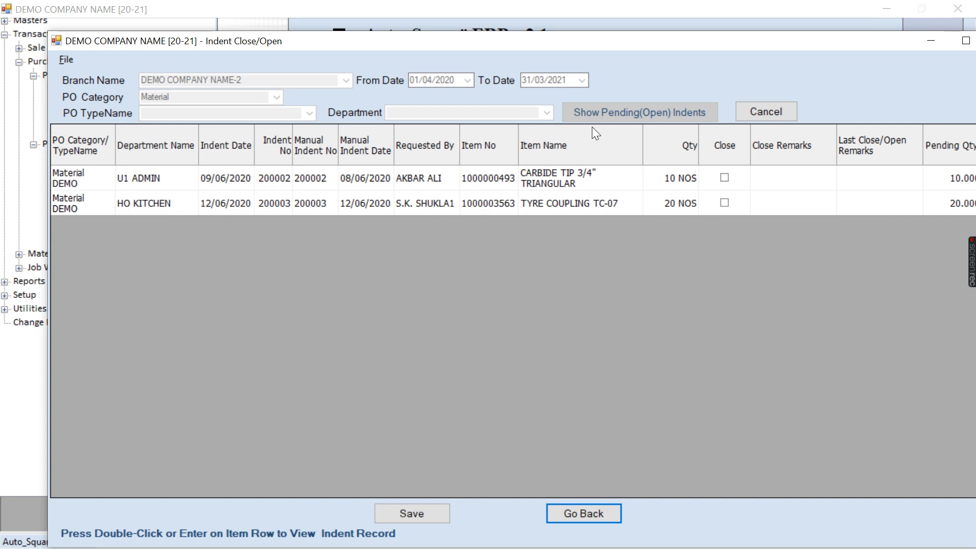
Mark the CARBIDE TIP 3/4" TRIANGULAR indent for closing and try to save it without close remarks
left_click(726, 185)
left_click(724, 178)
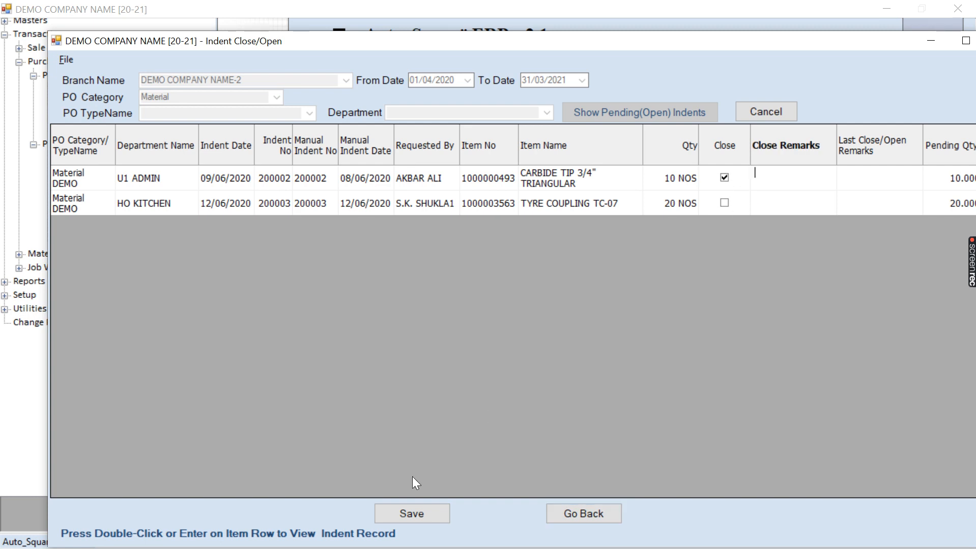
left_click(412, 514)
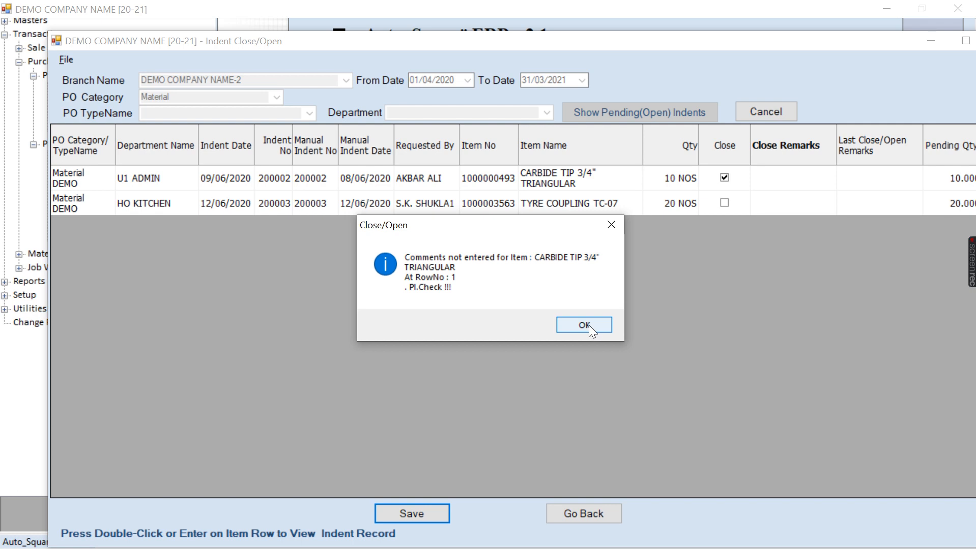
left_click(588, 325)
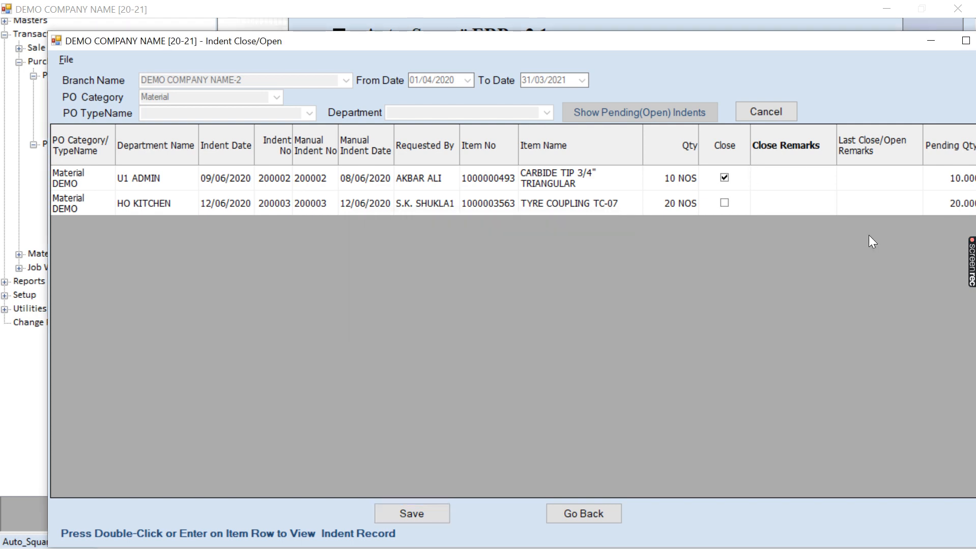
Enter the close remarks "NOT NEEDED FURTHER" for the CARBIDE TIP 3/4" TRIANGULAR indent, save the closure and exit the module
type("NOT NEEDED FURTHER")
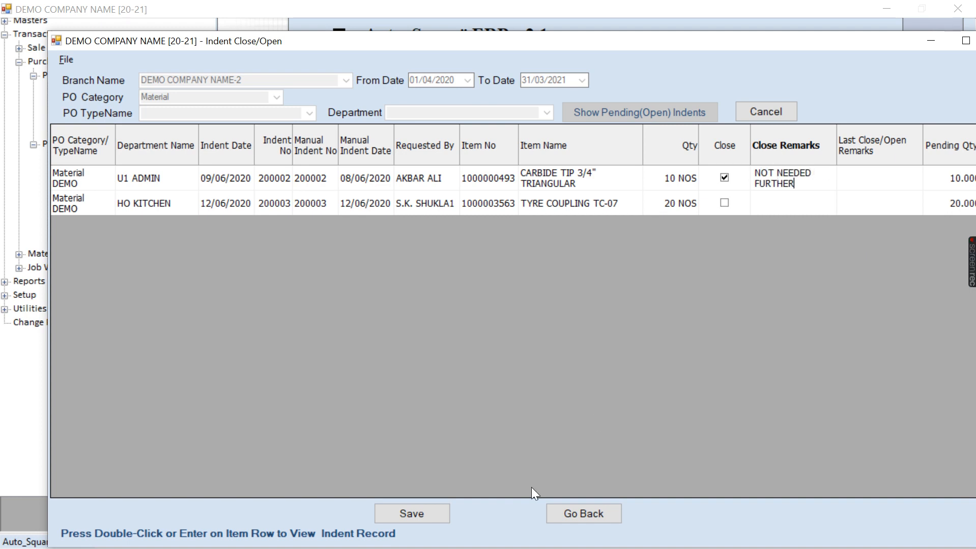
left_click(426, 512)
left_click(574, 310)
left_click_drag(883, 45, 797, 43)
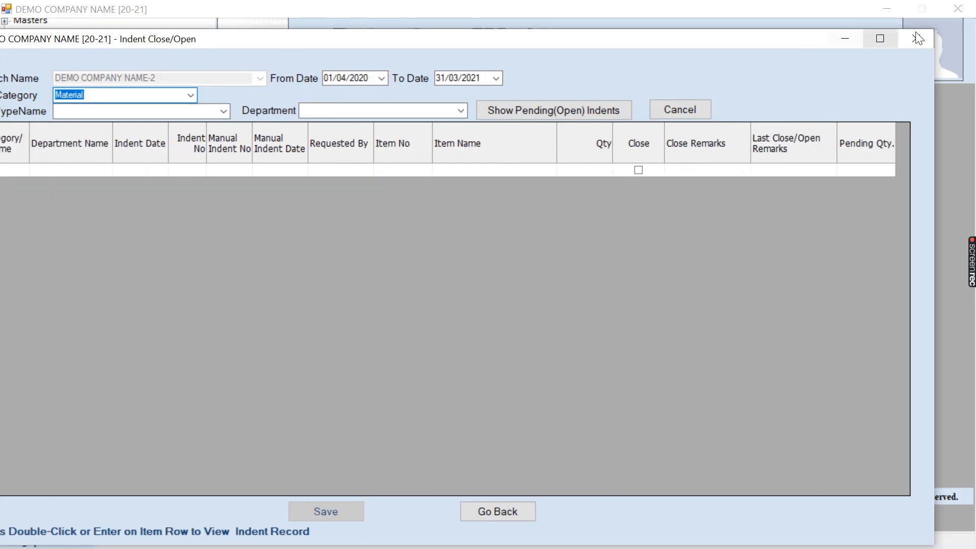
left_click(916, 38)
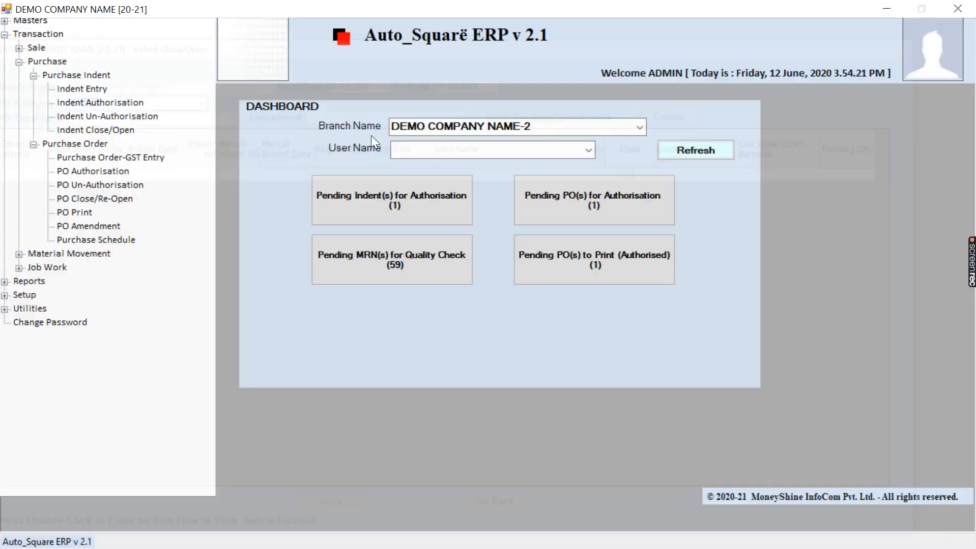
left_click(118, 103)
left_click(116, 116)
left_click(117, 131)
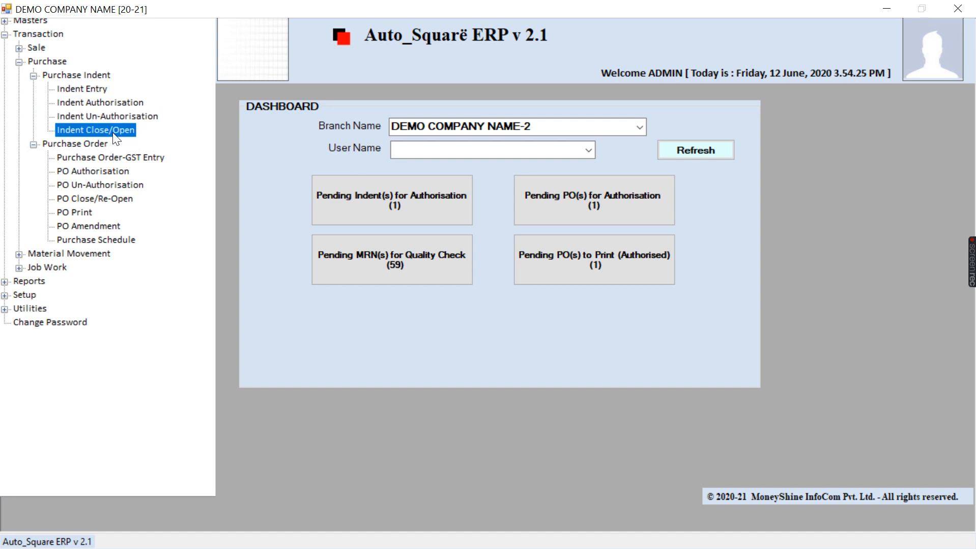